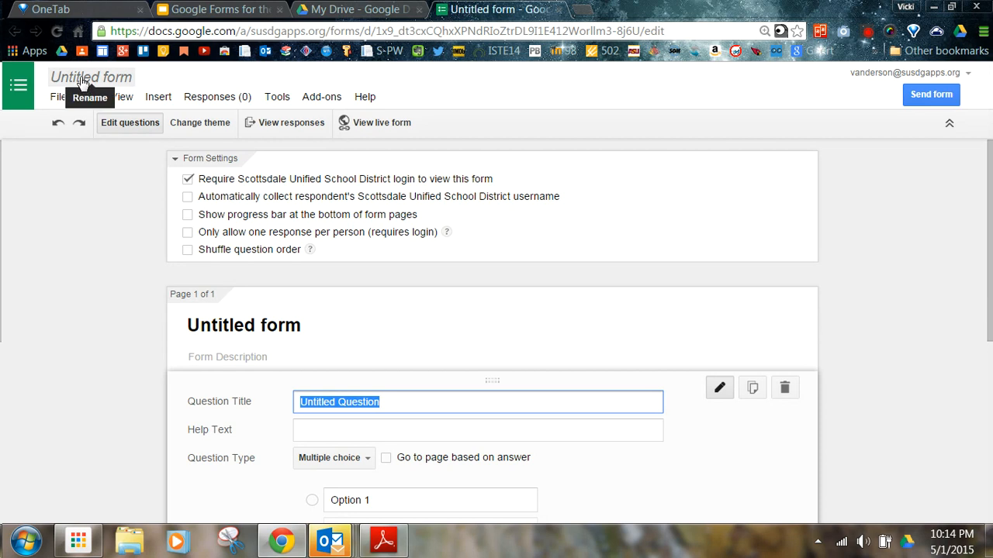
Rename the untitled form as "Sample Form for Training"
click(82, 82)
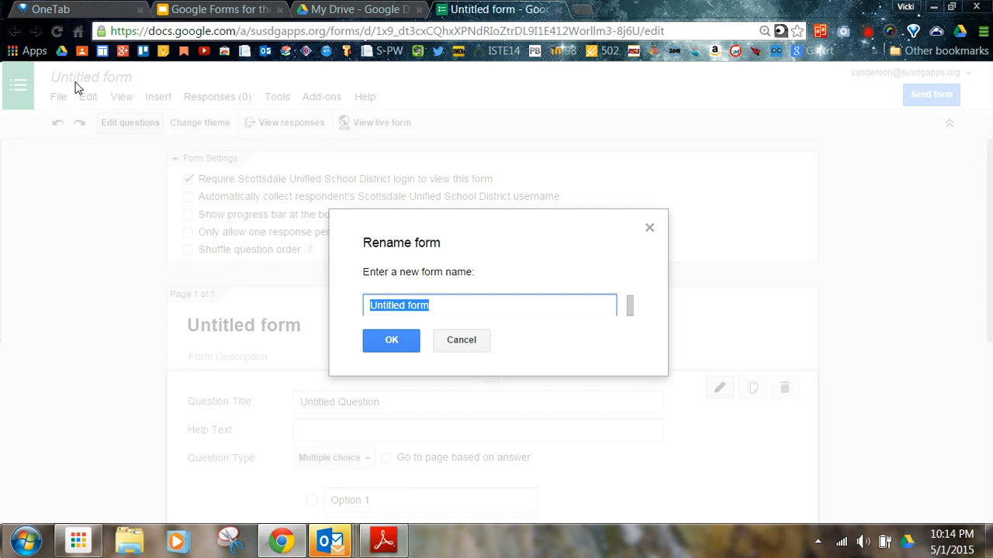
text(Sa)
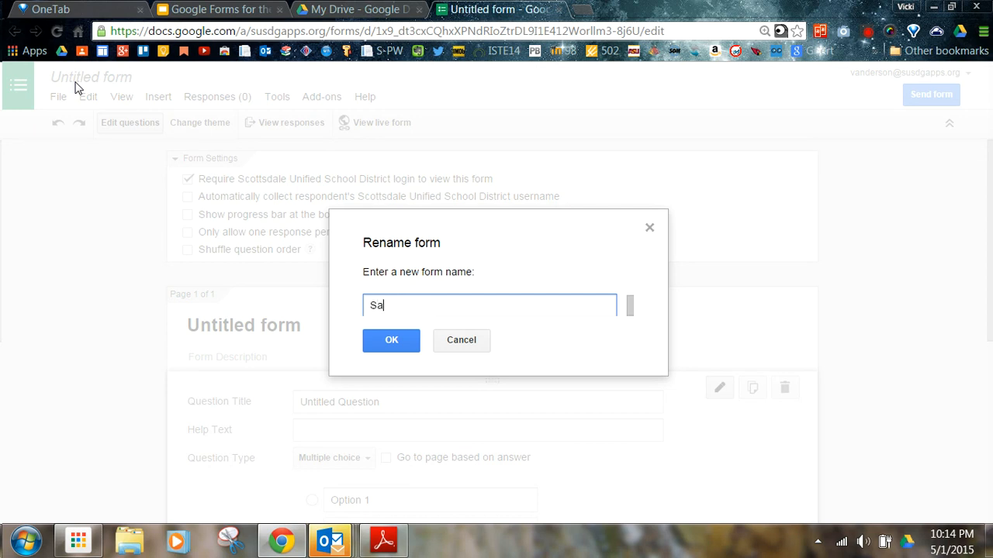
text(mple Form for Training)
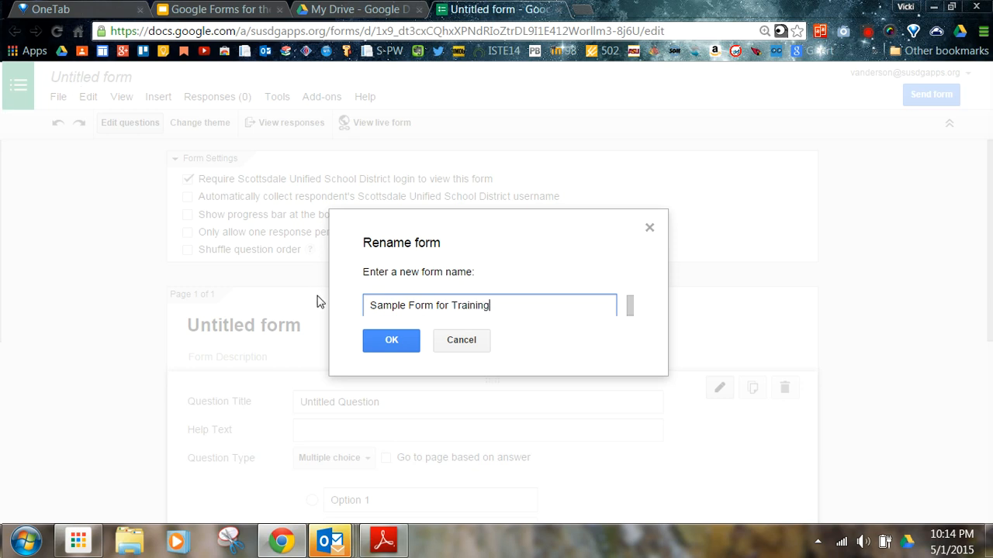
click(374, 353)
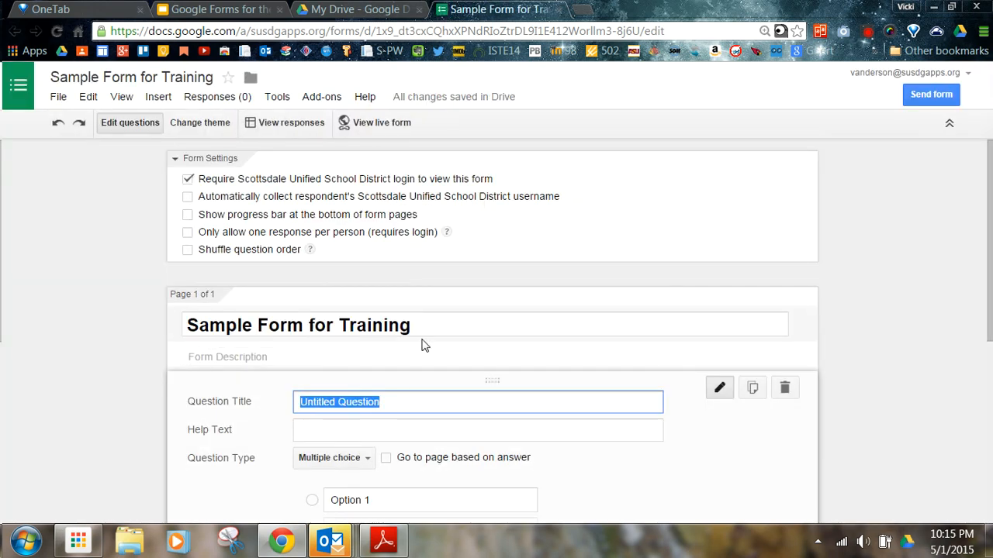
Set the form to automatically collect each respondent's Scottsdale Unified School District username
click(326, 361)
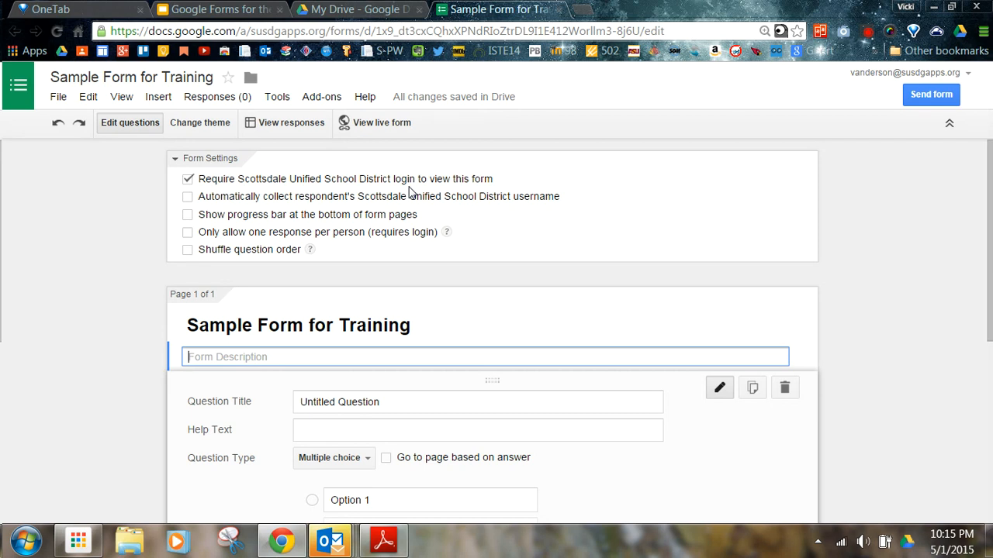
click(186, 198)
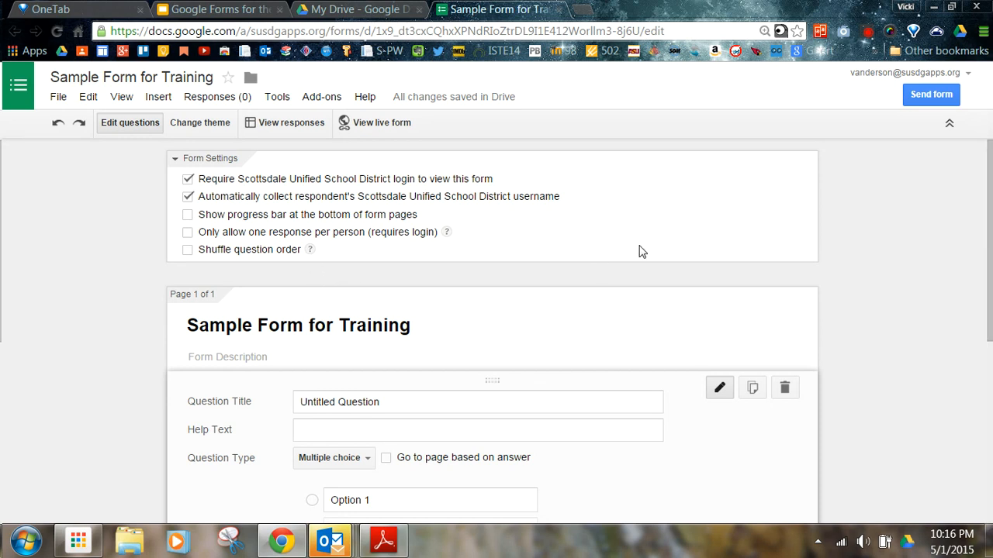
Examine the item types that can be added to the form and the confirmation page's message and options
drag(990, 199, 990, 296)
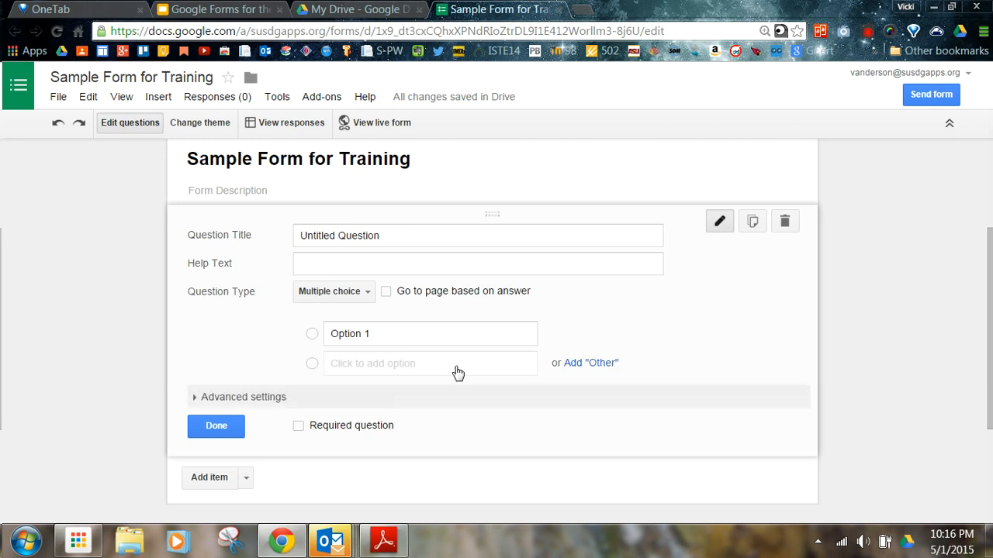
scroll(989, 289, down, 1)
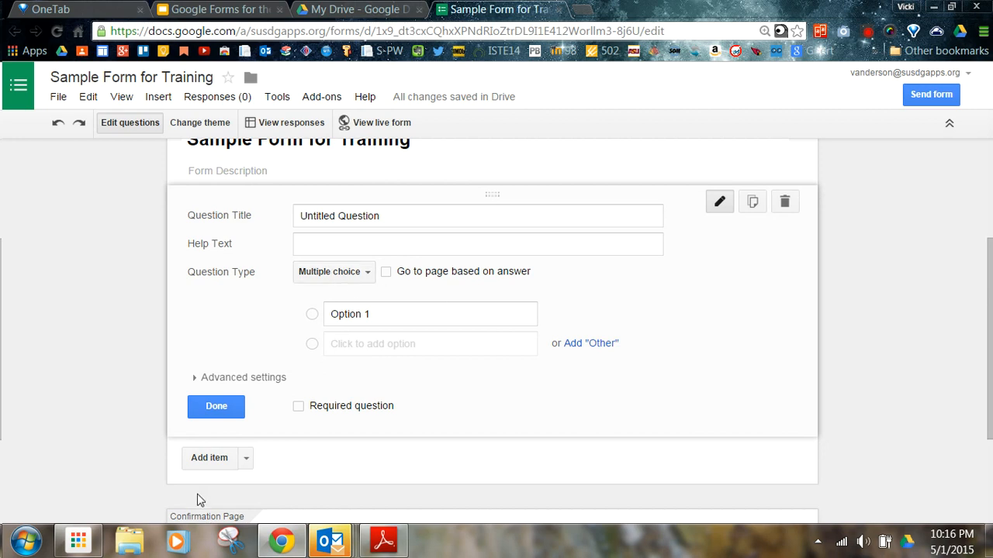
click(246, 460)
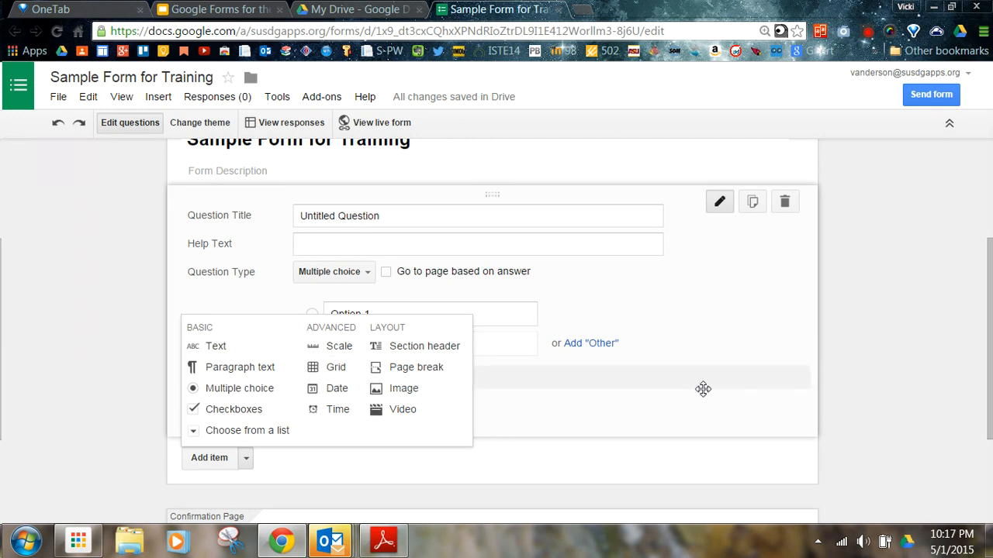
drag(990, 353, 990, 362)
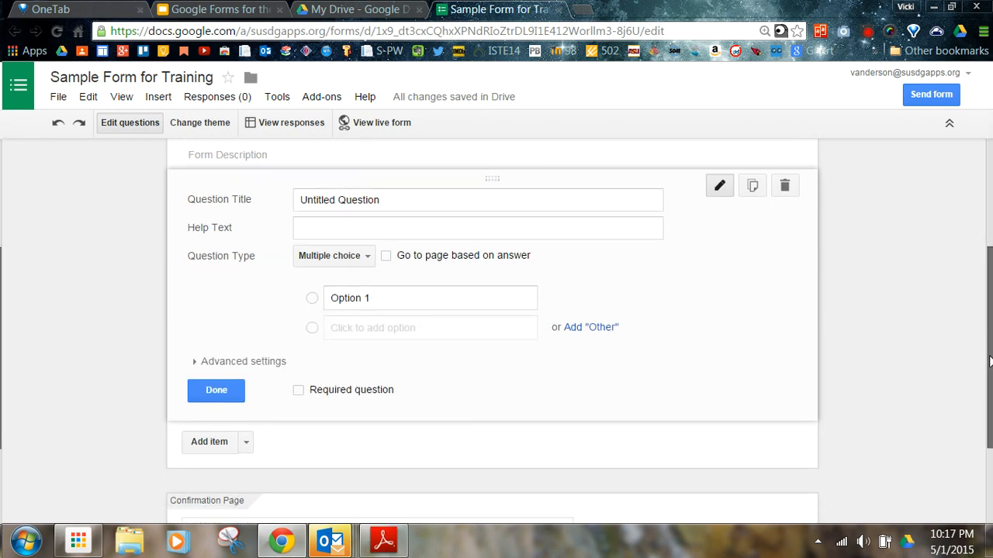
click(243, 448)
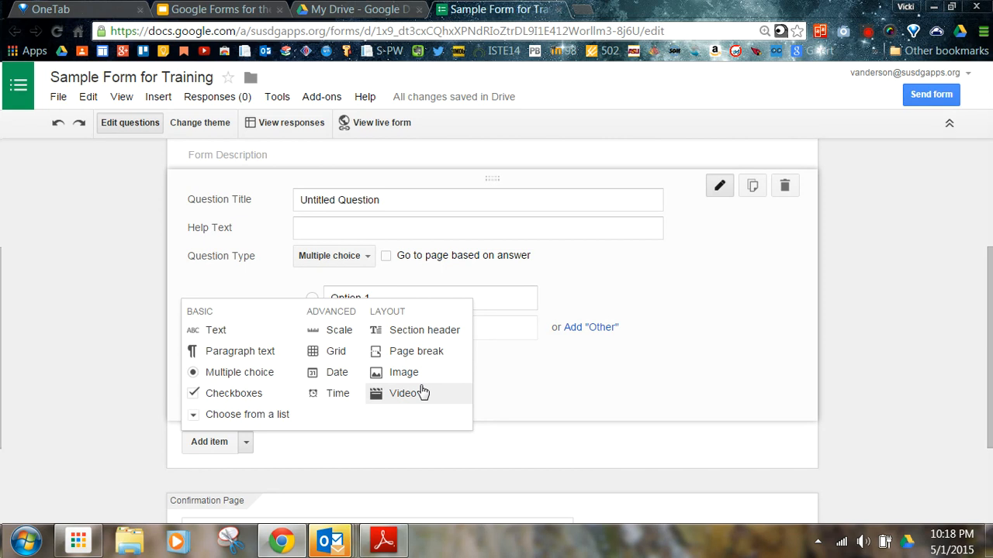
click(247, 445)
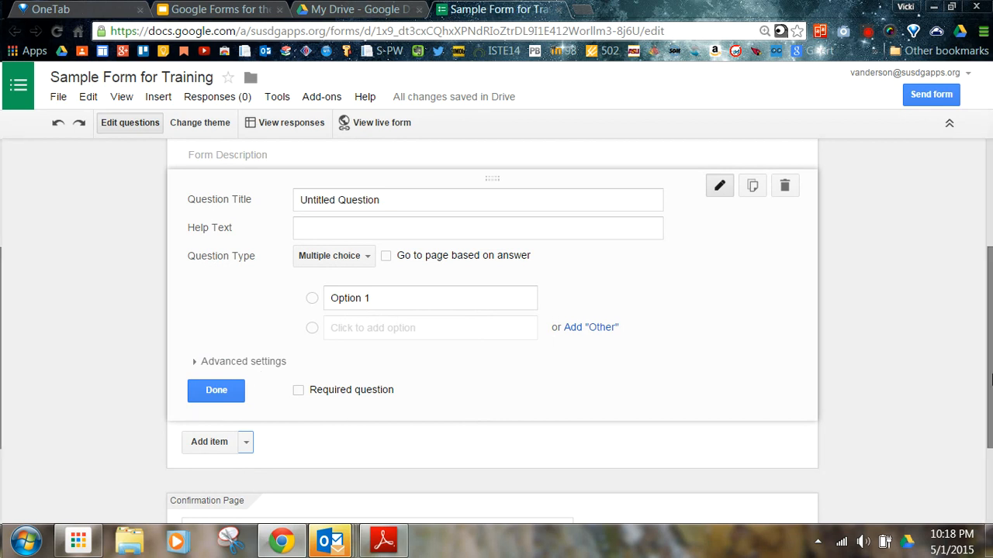
drag(989, 378, 991, 460)
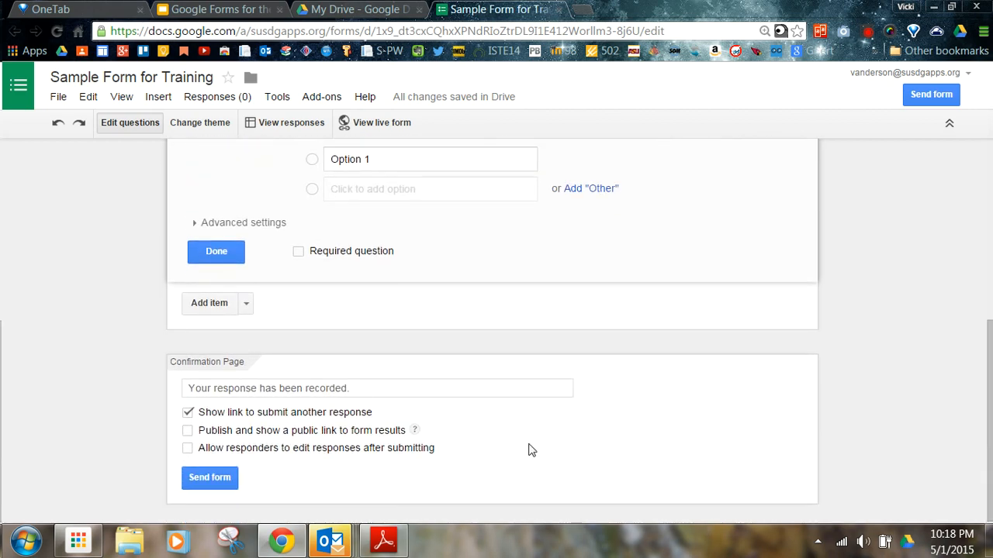
click(370, 390)
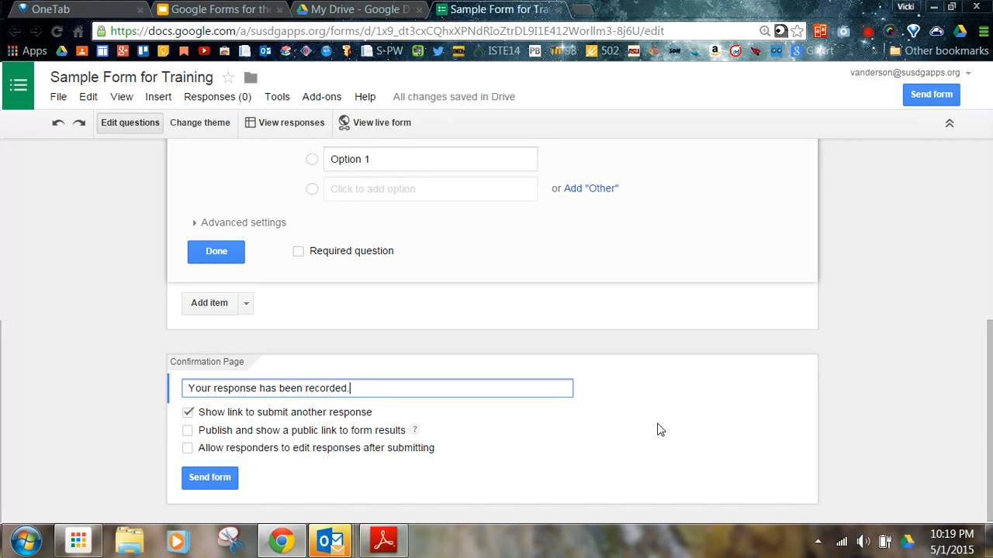
Copy the form's shareable link from the send options and close them
drag(991, 376, 989, 186)
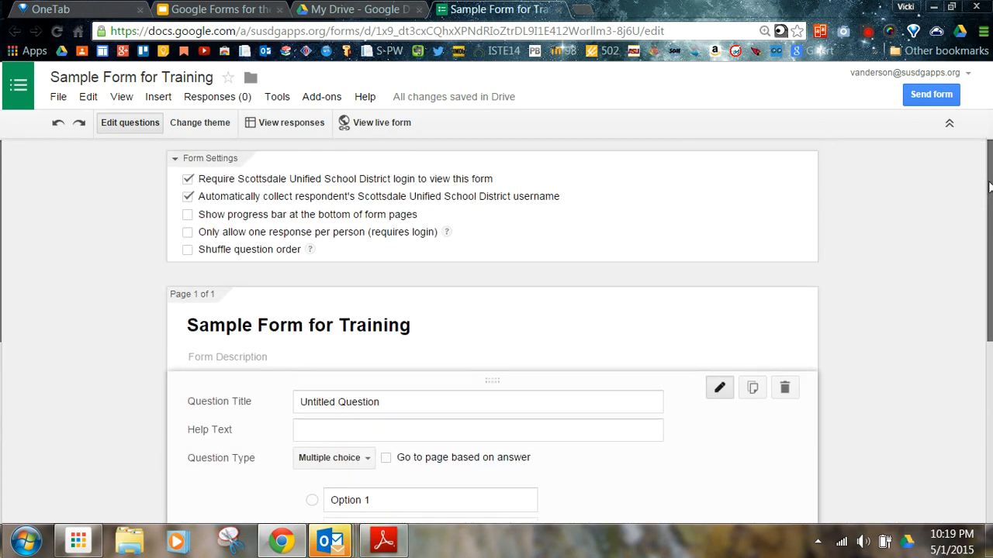
click(915, 93)
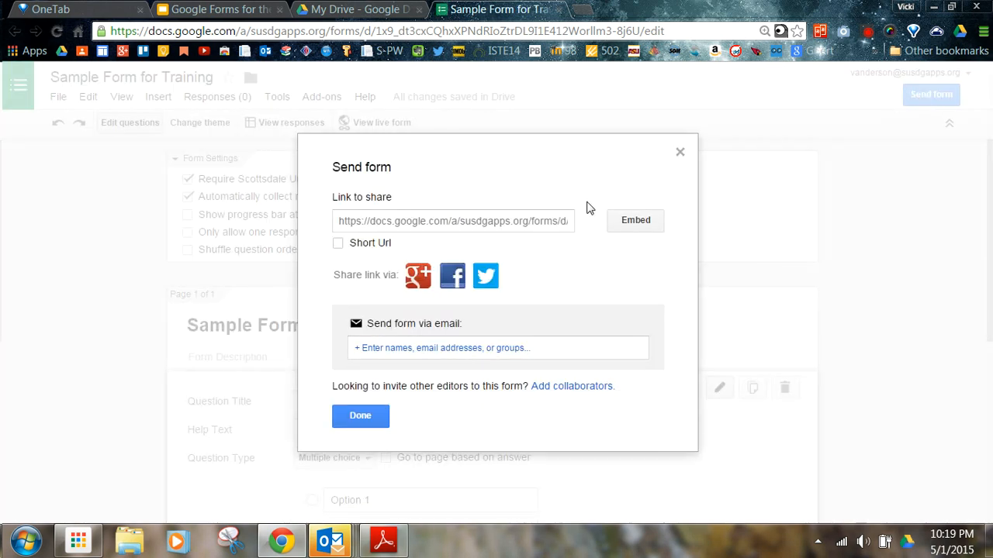
click(475, 222)
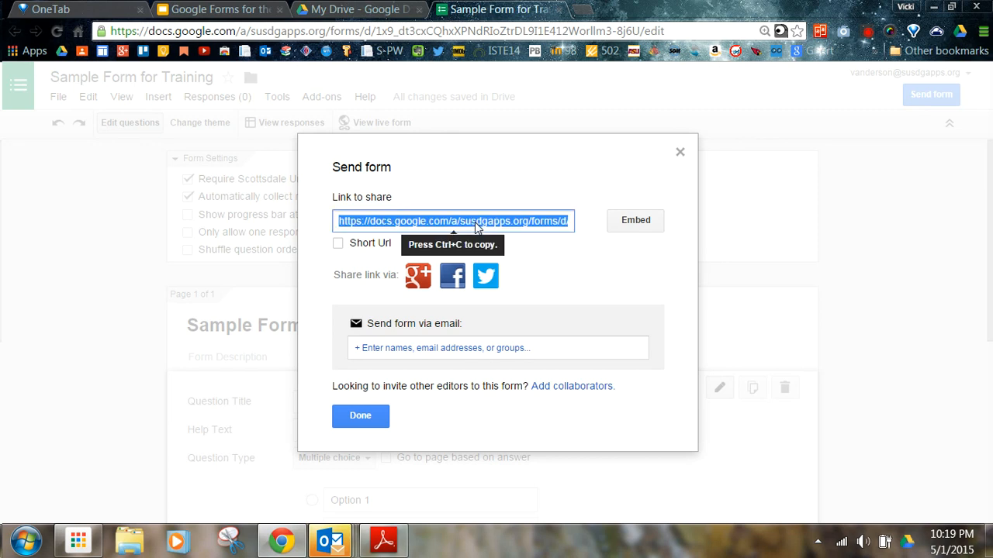
right_click(474, 222)
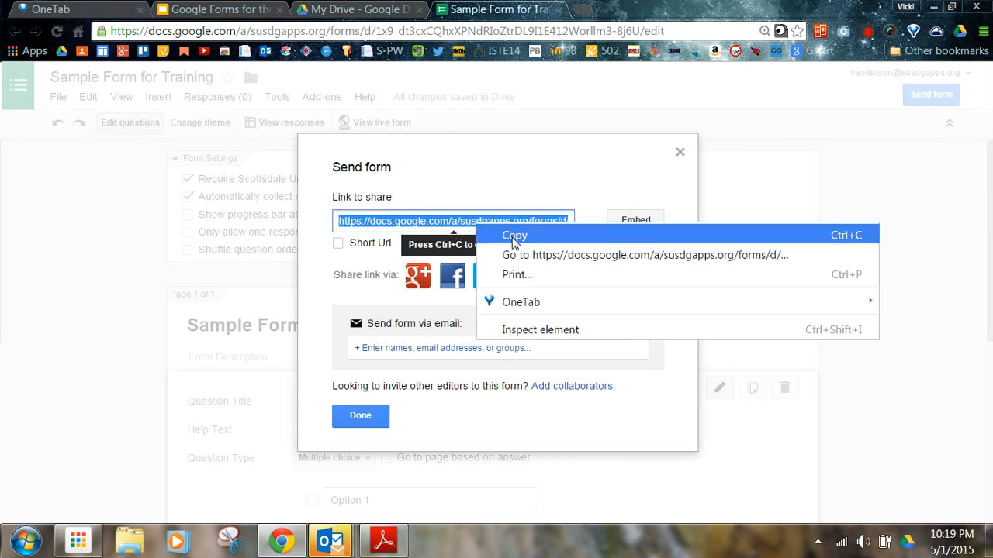
click(513, 242)
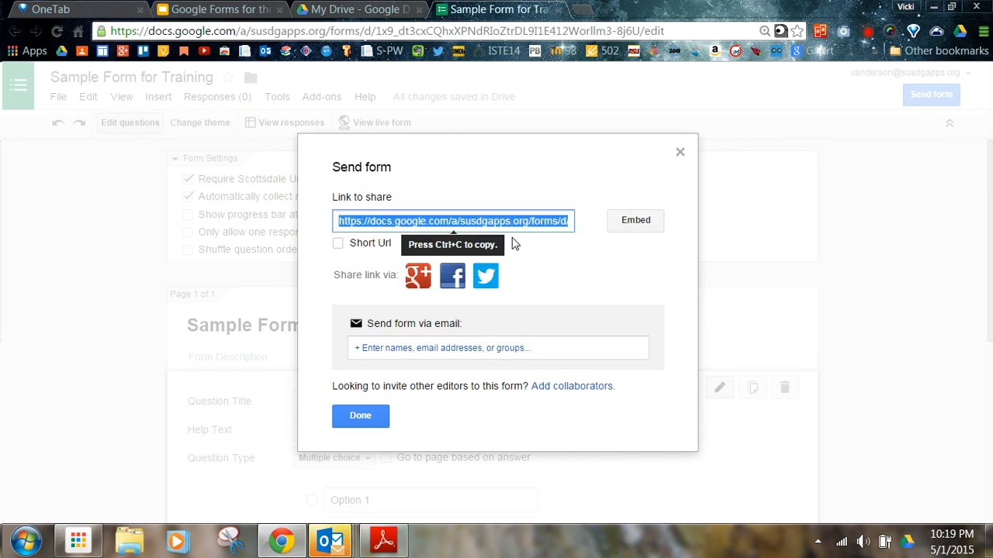
click(603, 270)
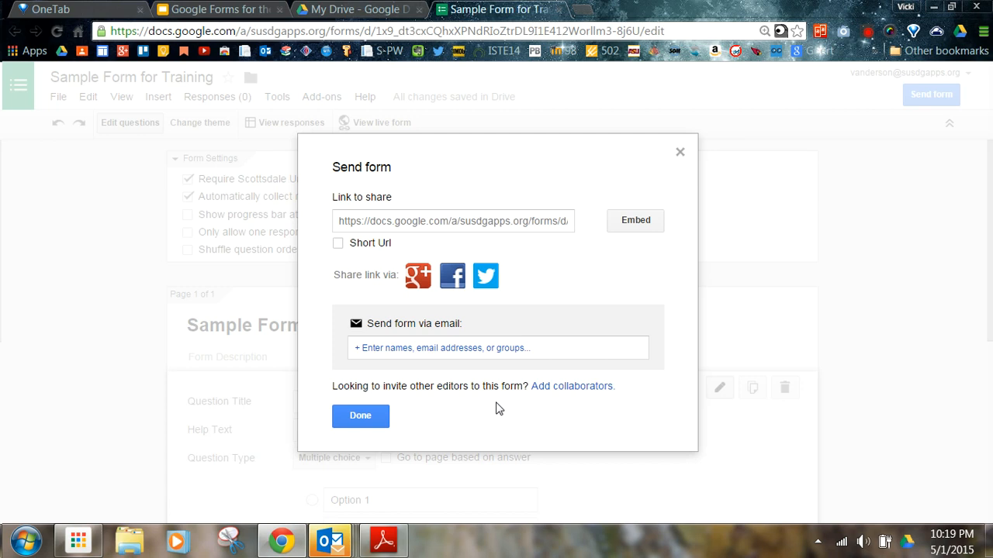
click(358, 417)
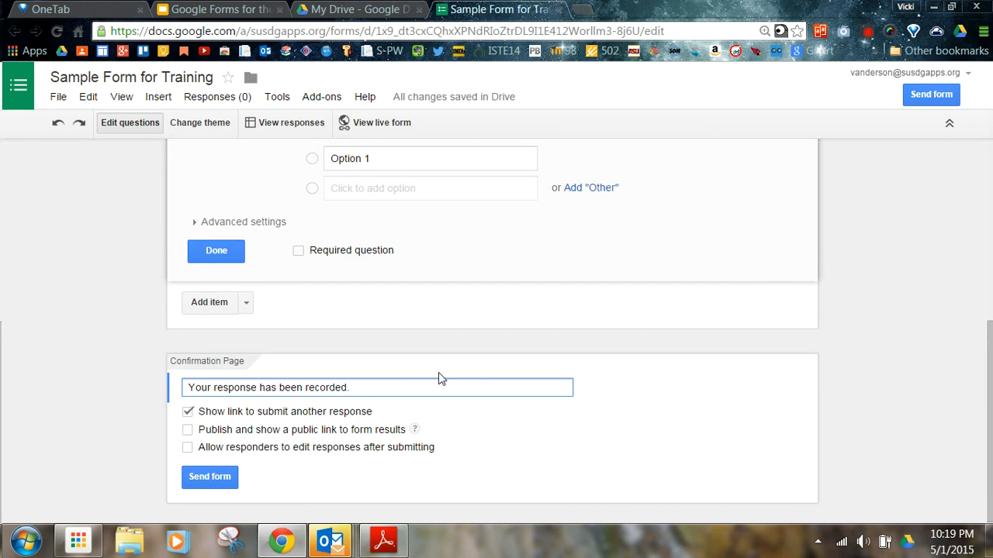
View the spreadsheet that collects the form's responses and close it
scroll(989, 325, up, 1)
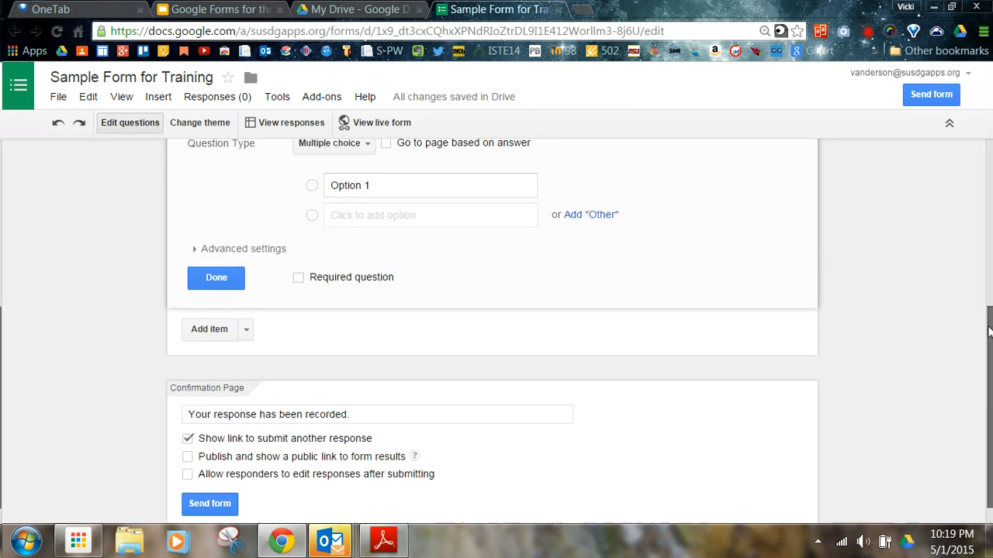
scroll(989, 290, up, 2)
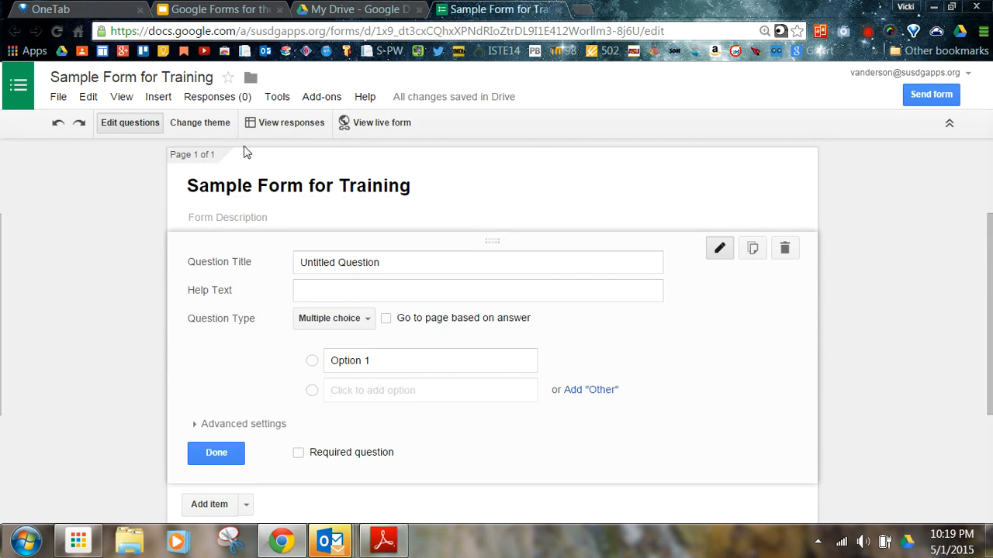
click(287, 123)
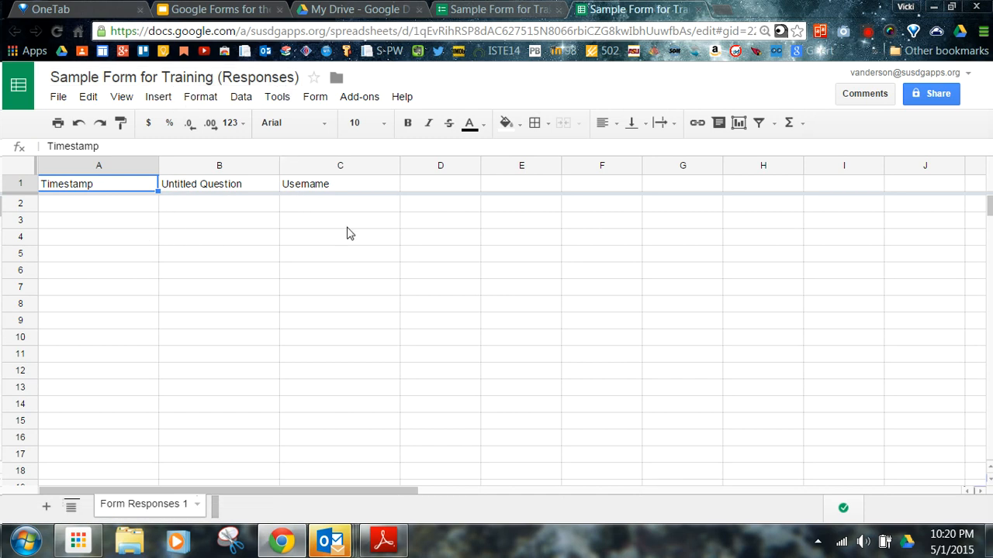
click(698, 10)
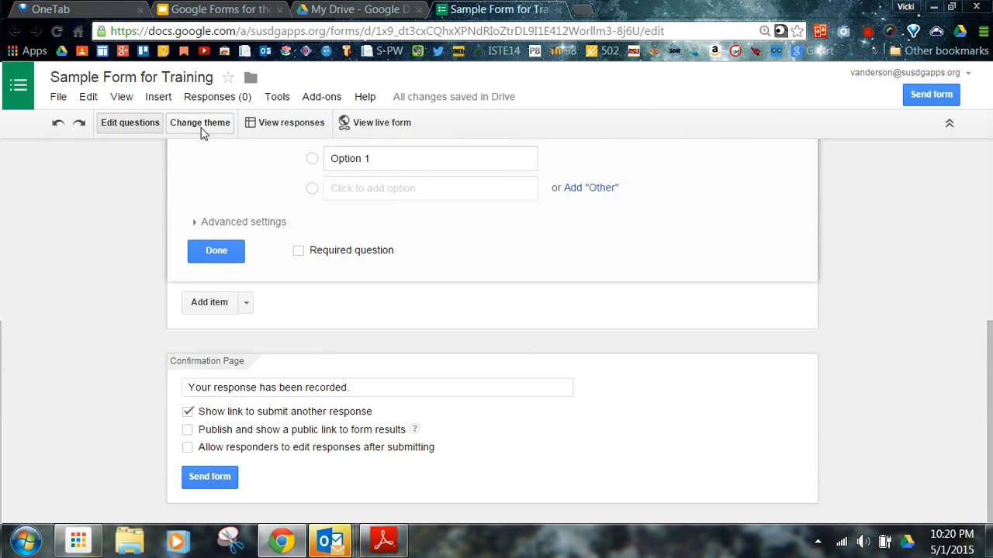
Apply the Classic Ornamental theme to the form and return to editing its questions
click(200, 129)
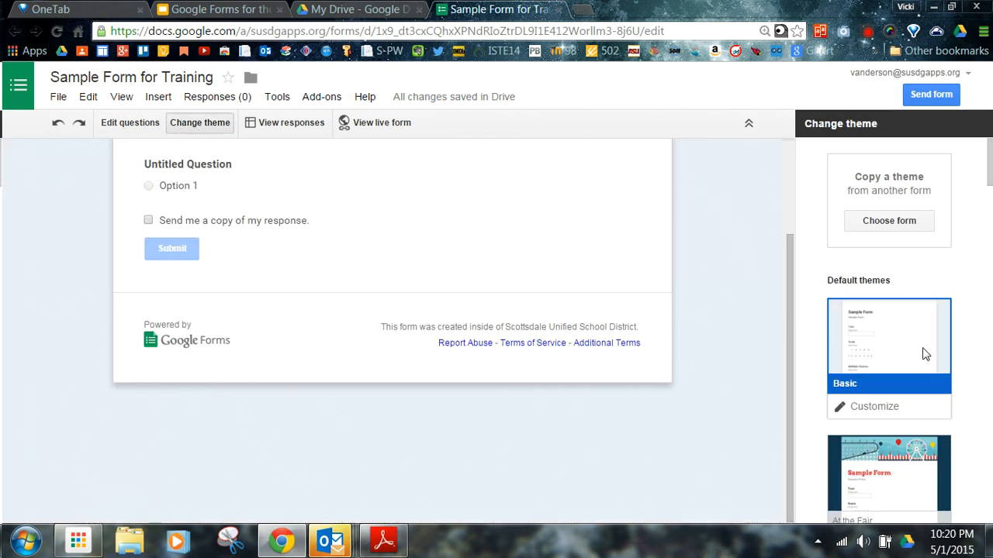
click(991, 443)
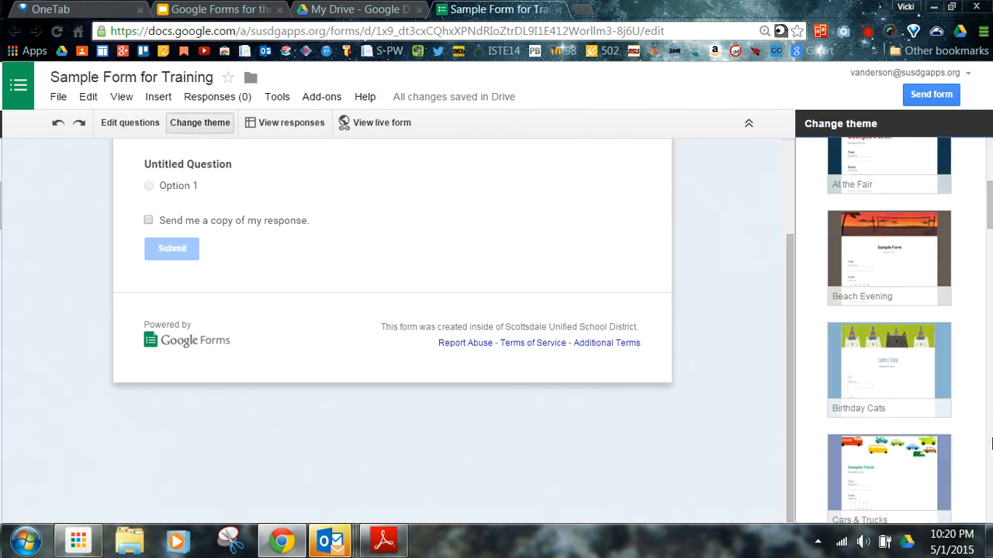
click(991, 443)
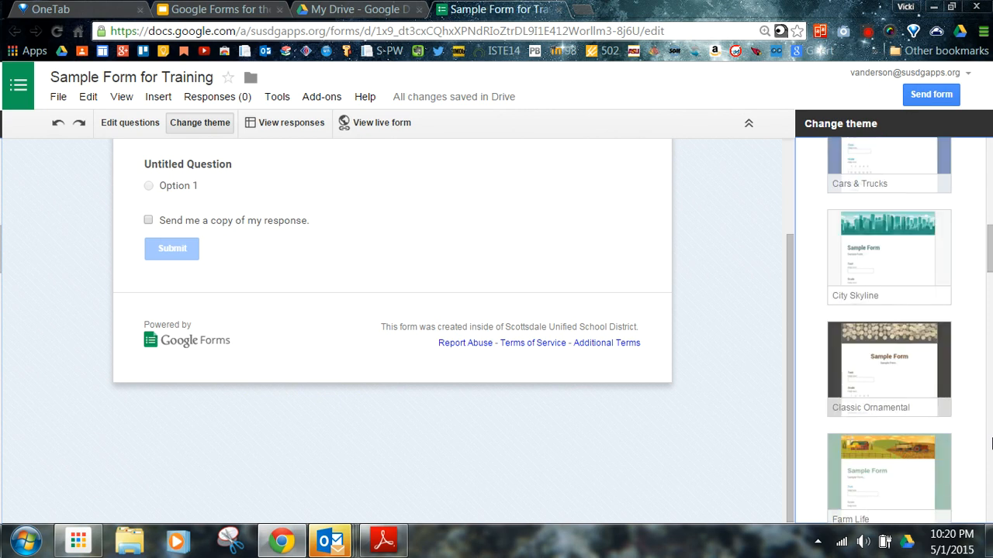
click(889, 382)
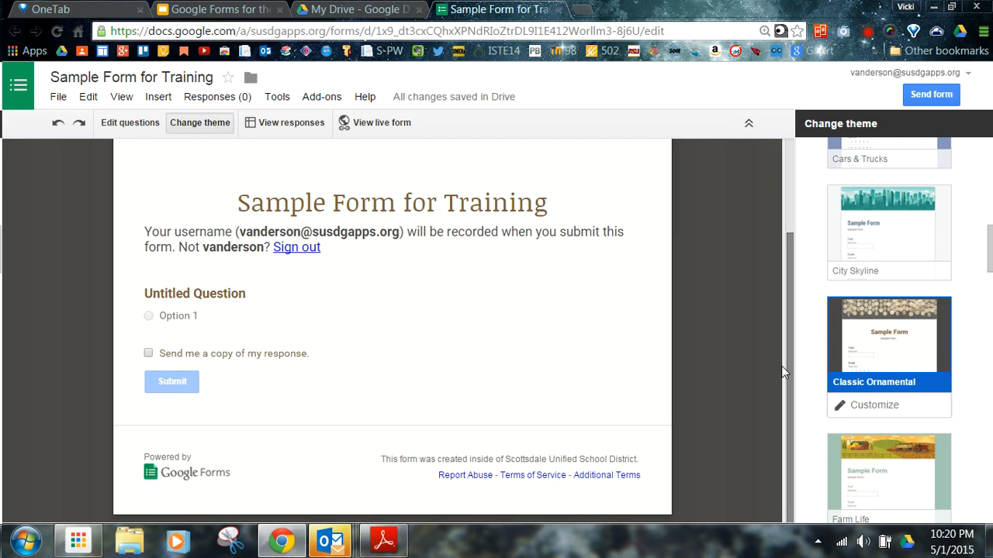
drag(788, 369, 789, 273)
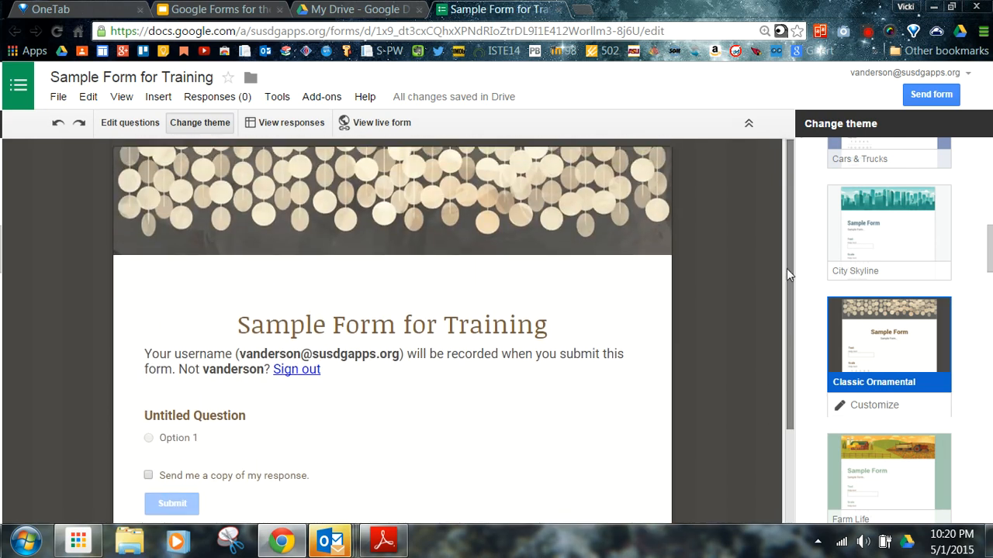
click(117, 125)
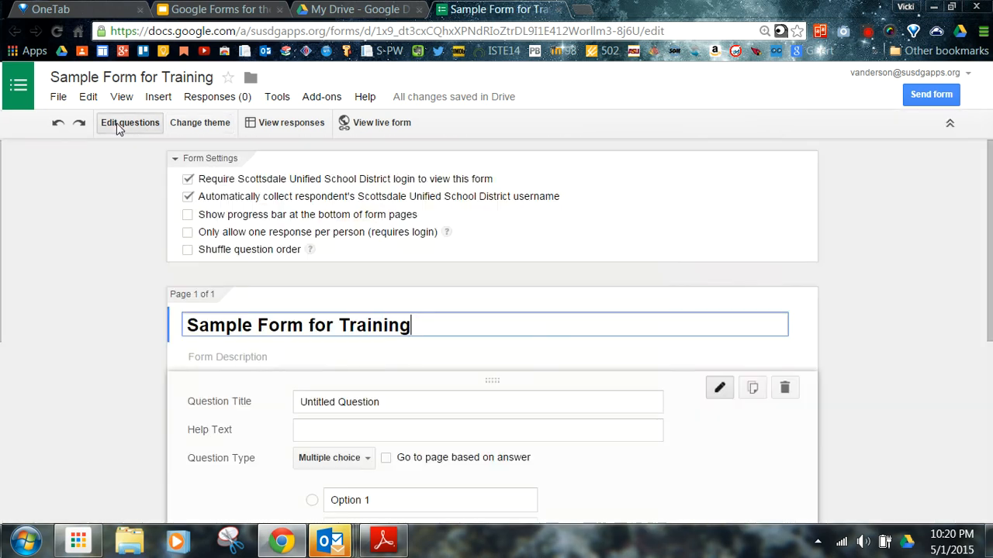
Preview the live version of the form as respondents see it and close the preview
click(386, 126)
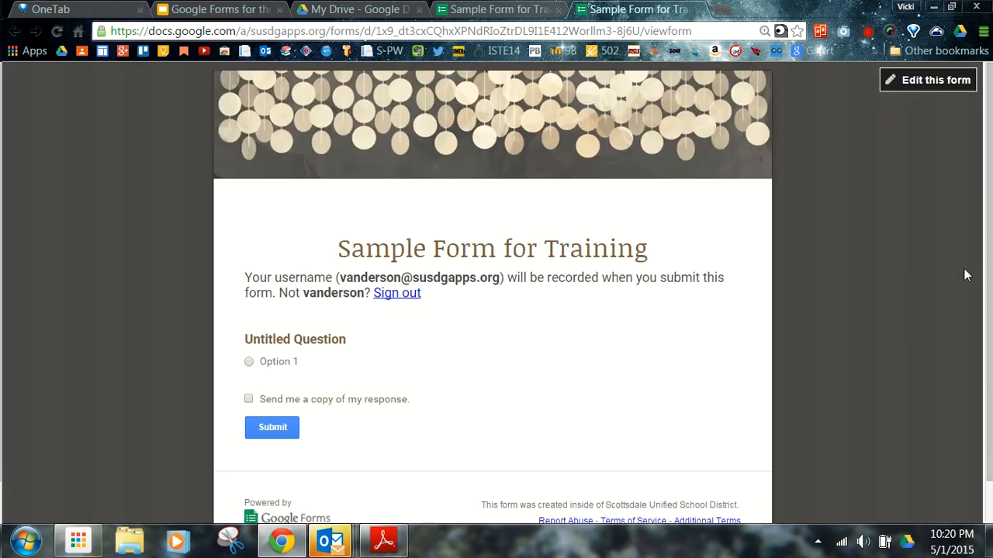
drag(988, 274, 987, 212)
click(696, 11)
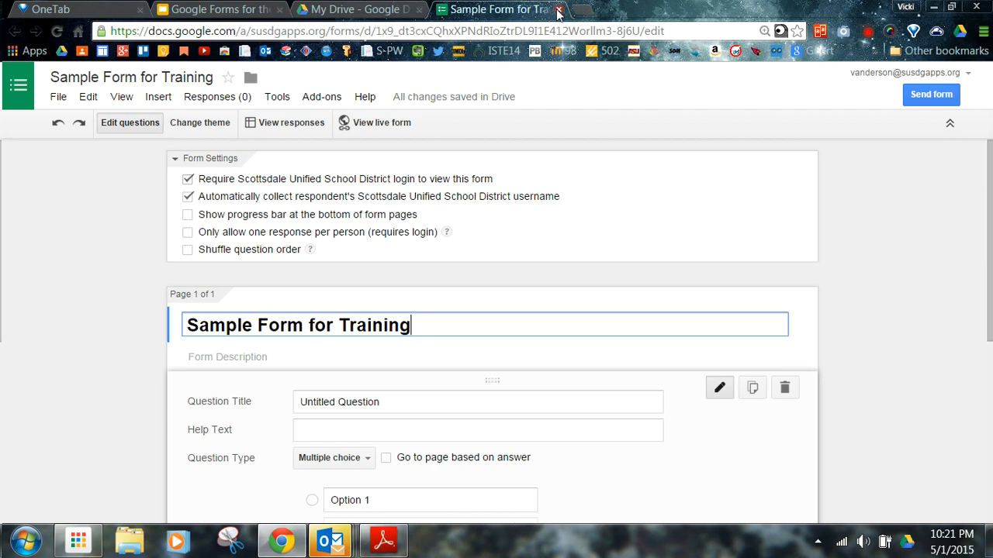
Switch to the "Google Forms for the Classroom" presentation in Google Slides and start presenting from slide 8
click(201, 9)
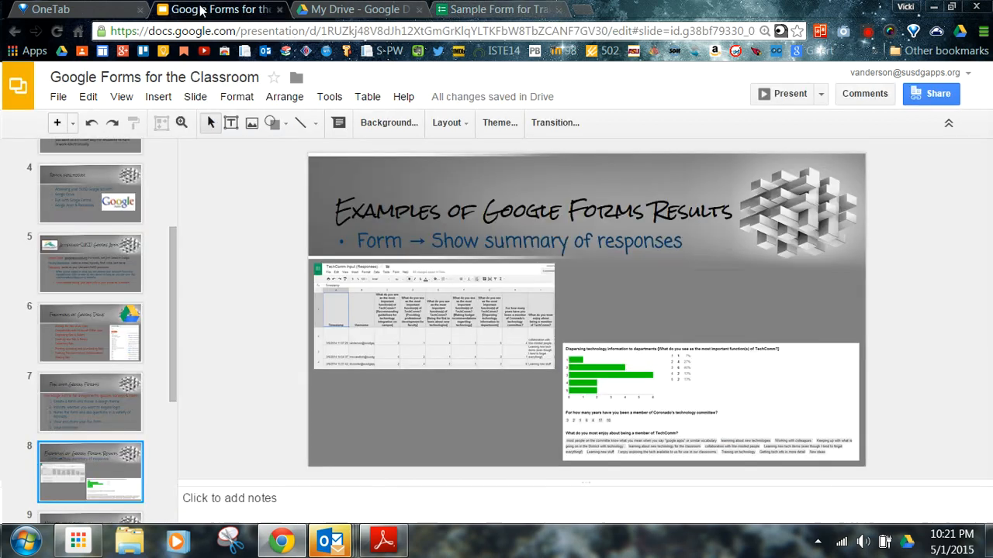
click(784, 94)
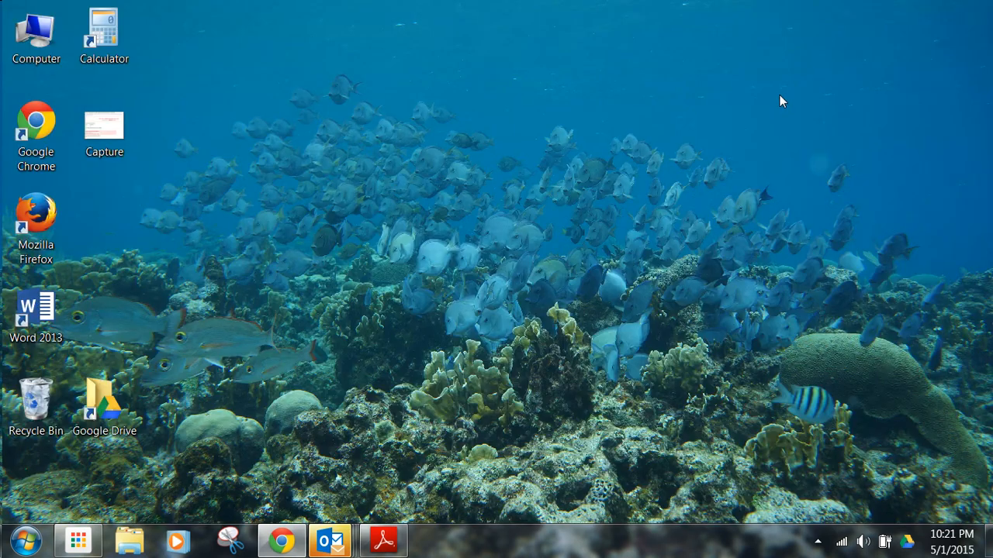